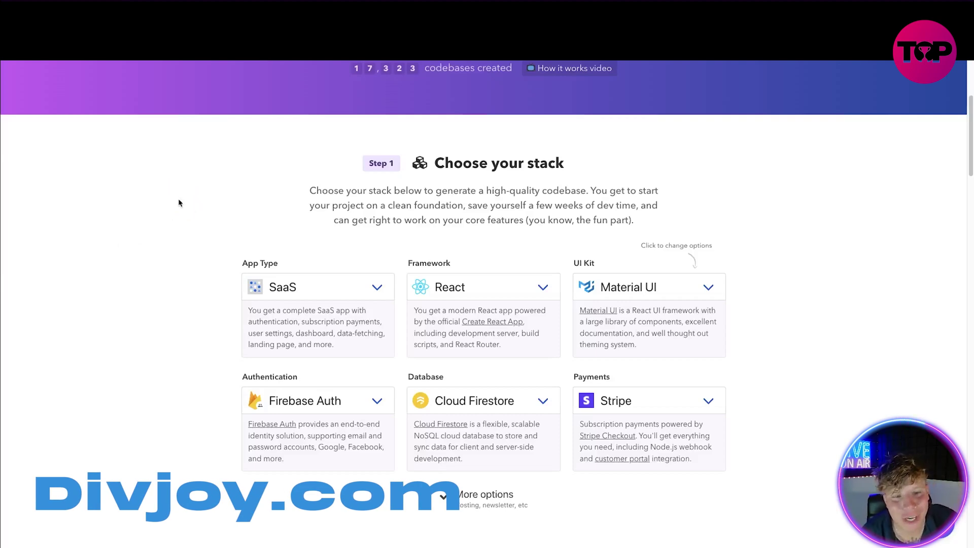
{"action": "scroll", "coordinate": [319, 305], "scroll_direction": "down", "scroll_amount": 1}
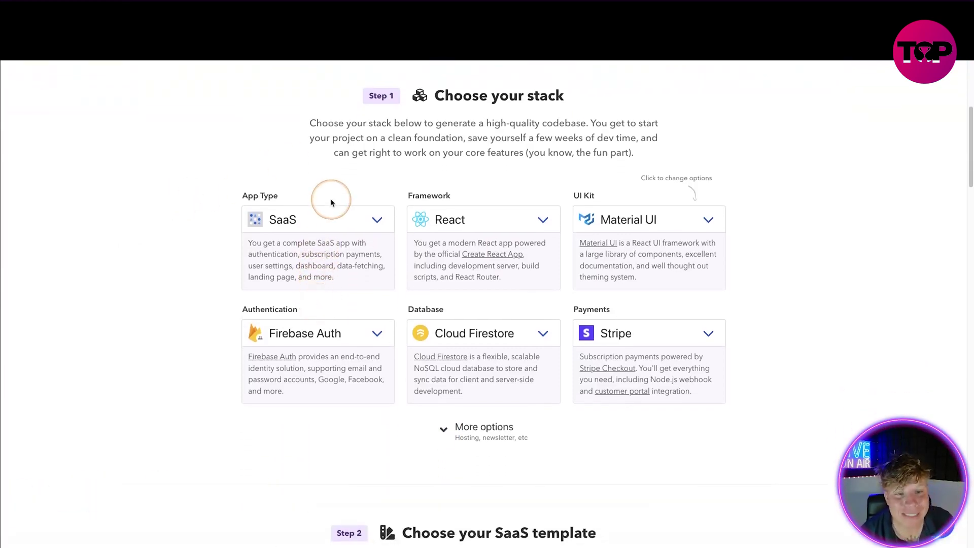
{"action": "scroll", "coordinate": [331, 199], "scroll_direction": "up", "scroll_amount": 1}
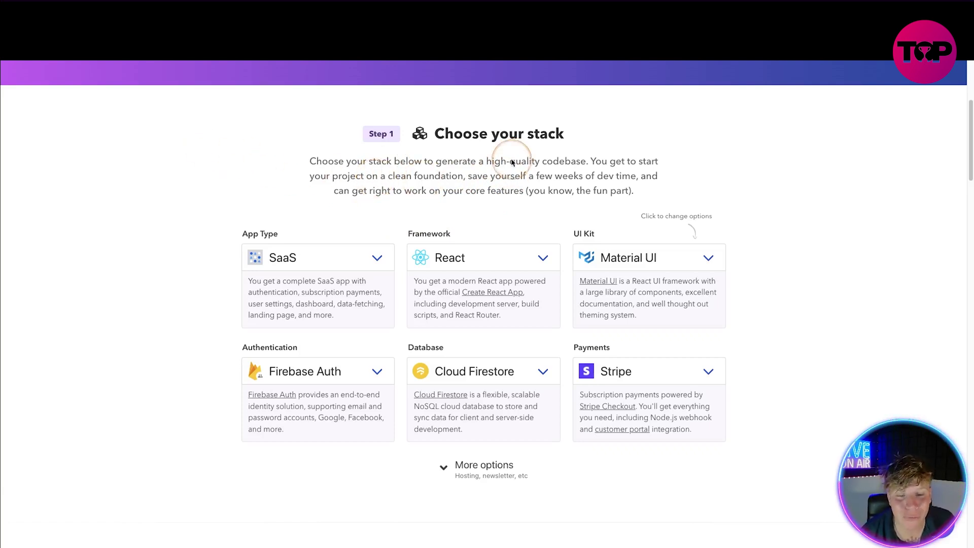
Step: Set the app type to Landing Page, trying Gatsby but dismissing its waitlist notice
{"action": "left_click", "coordinate": [376, 257]}
{"action": "left_click", "coordinate": [337, 283]}
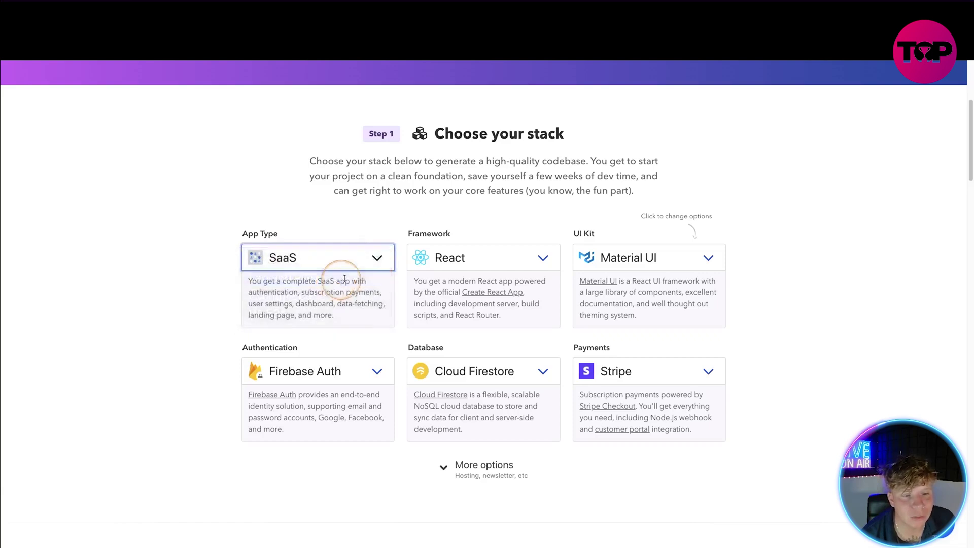
{"action": "left_click", "coordinate": [529, 261]}
{"action": "left_click", "coordinate": [454, 302]}
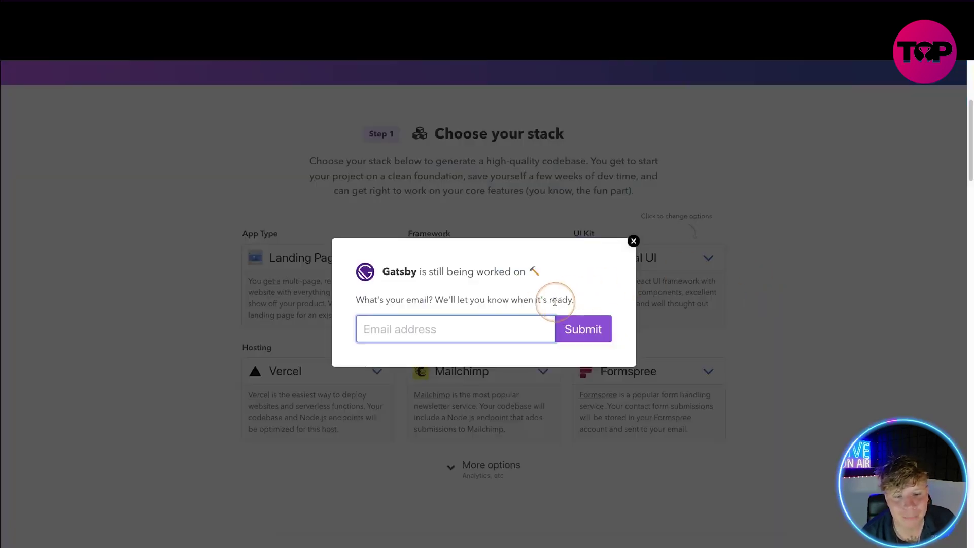
{"action": "left_click", "coordinate": [634, 240]}
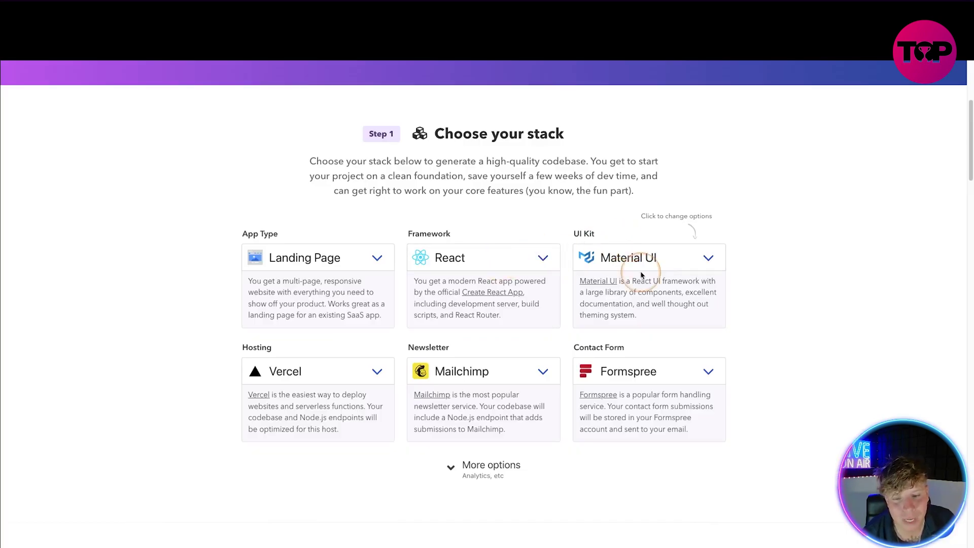
Step: Choose Bootstrap as the UI kit, Netlify for hosting and ConvertKit for the newsletter
{"action": "left_click", "coordinate": [693, 258]}
{"action": "left_click", "coordinate": [652, 278]}
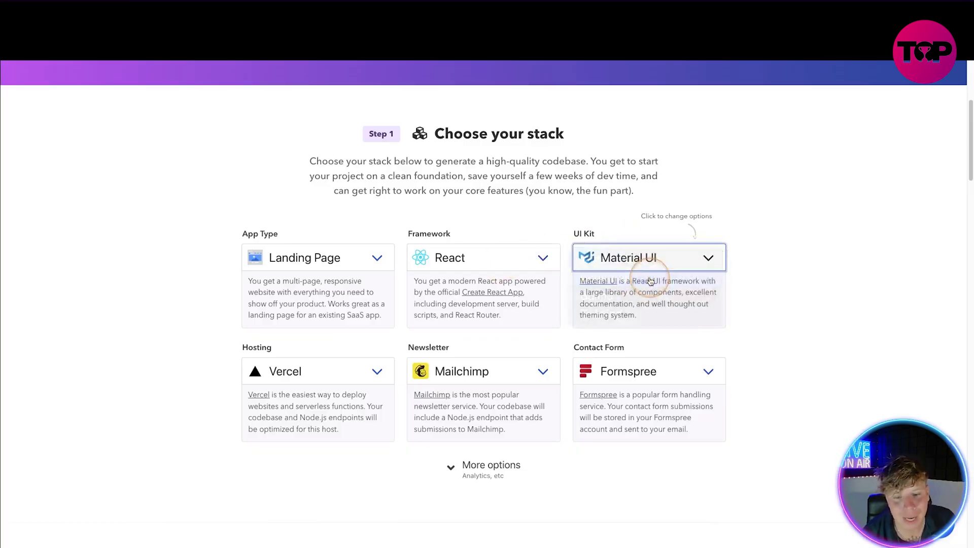
{"action": "left_click", "coordinate": [335, 371]}
{"action": "left_click", "coordinate": [339, 388]}
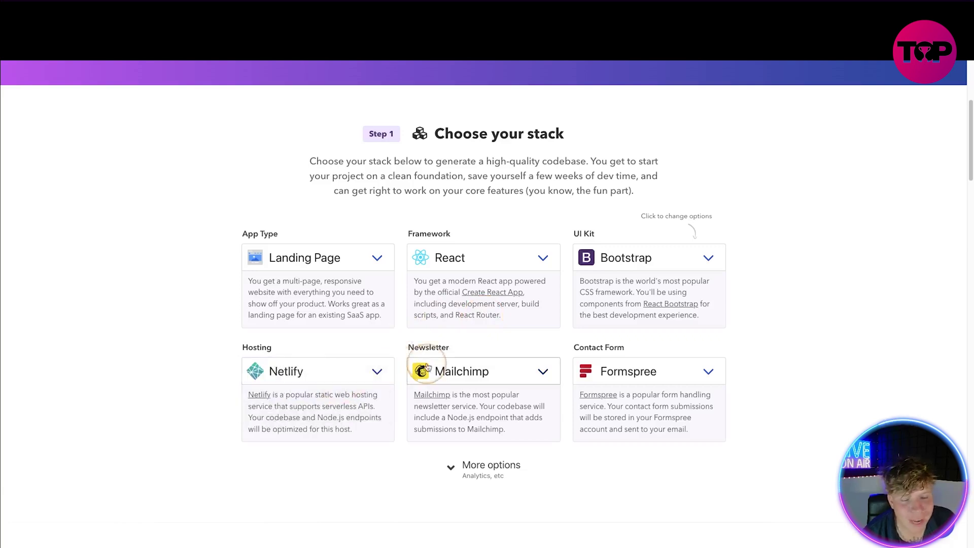
{"action": "left_click", "coordinate": [494, 373]}
{"action": "left_click", "coordinate": [494, 391]}
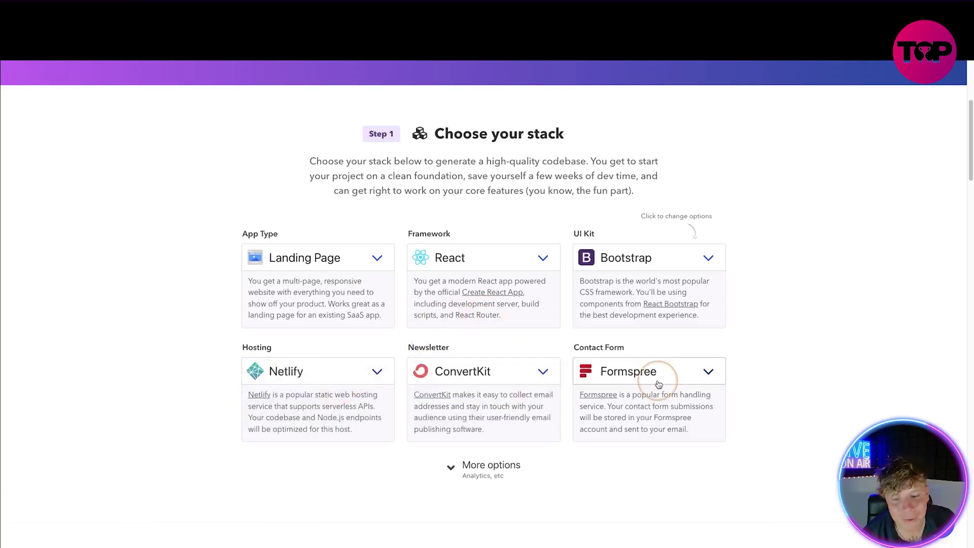
Step: Route contact form messages through Amazon SES and highlight the Landing Page description
{"action": "left_click", "coordinate": [666, 371]}
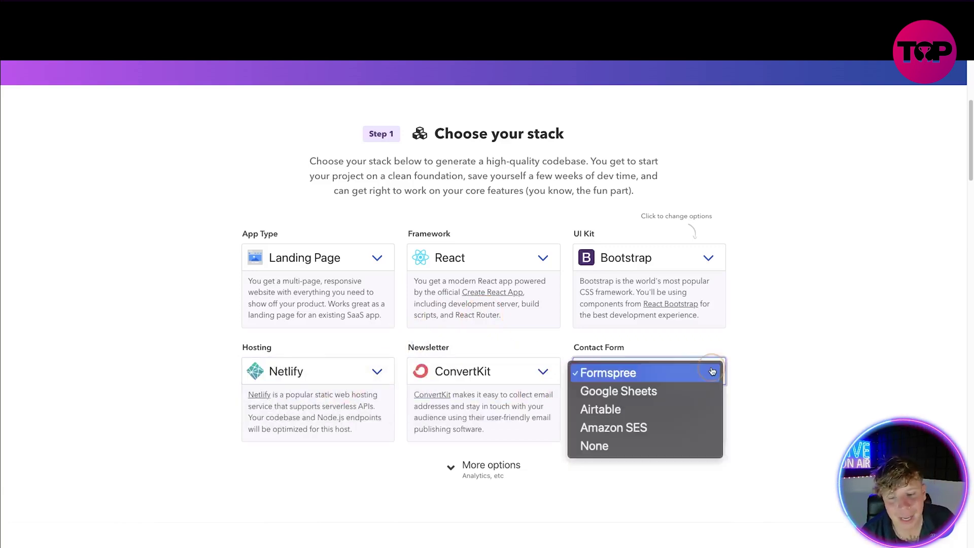
{"action": "left_click", "coordinate": [645, 427]}
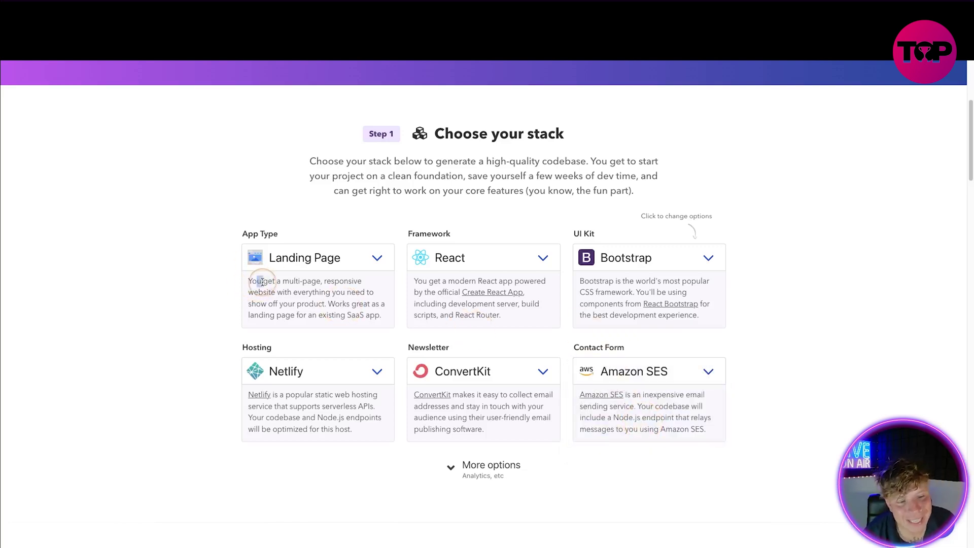
{"action": "left_click_drag", "start_coordinate": [260, 283], "coordinate": [357, 293]}
{"action": "left_click", "coordinate": [337, 283]}
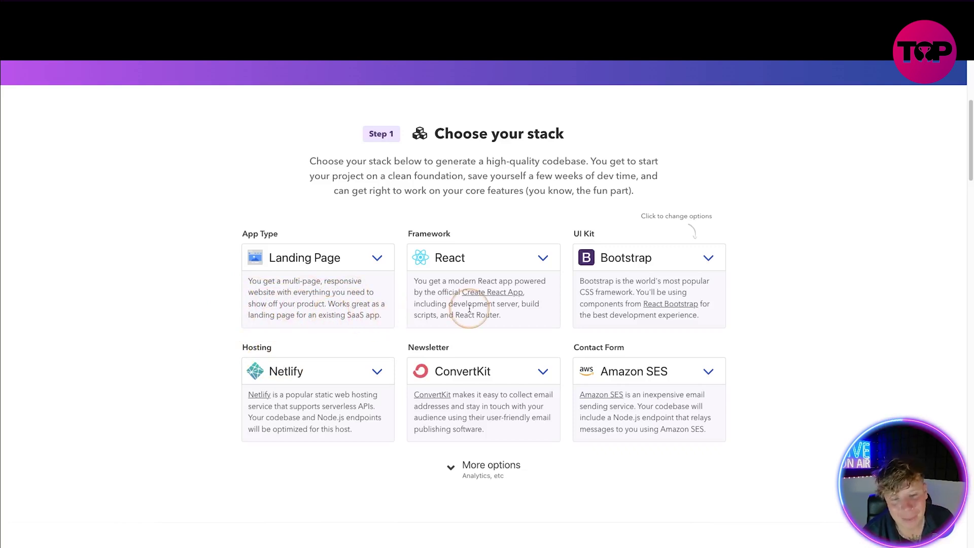
{"action": "scroll", "coordinate": [468, 309], "scroll_direction": "down", "scroll_amount": 1}
Step: Reveal the extra stack options and set Analytics to Segment
{"action": "left_click", "coordinate": [449, 383]}
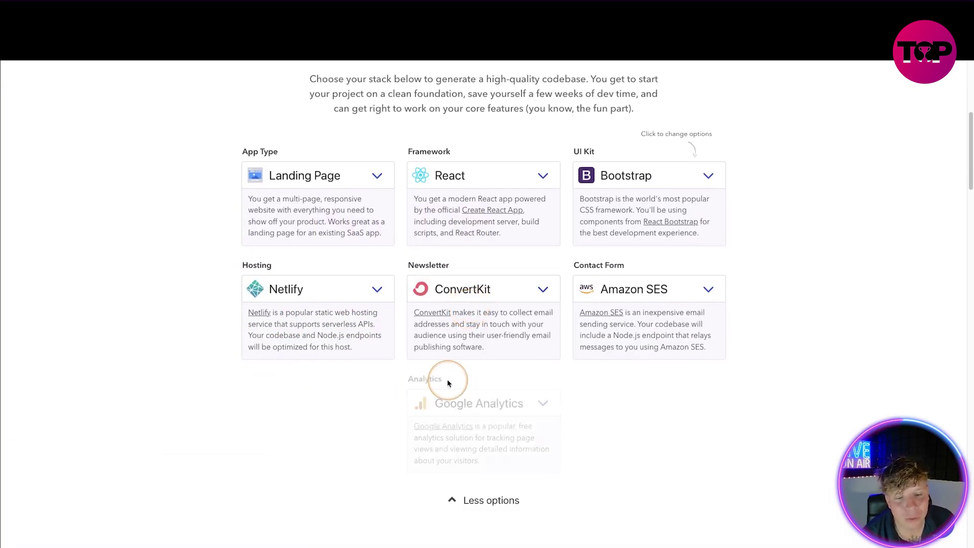
{"action": "scroll", "coordinate": [446, 393], "scroll_direction": "down", "scroll_amount": 1}
{"action": "left_click", "coordinate": [556, 345]}
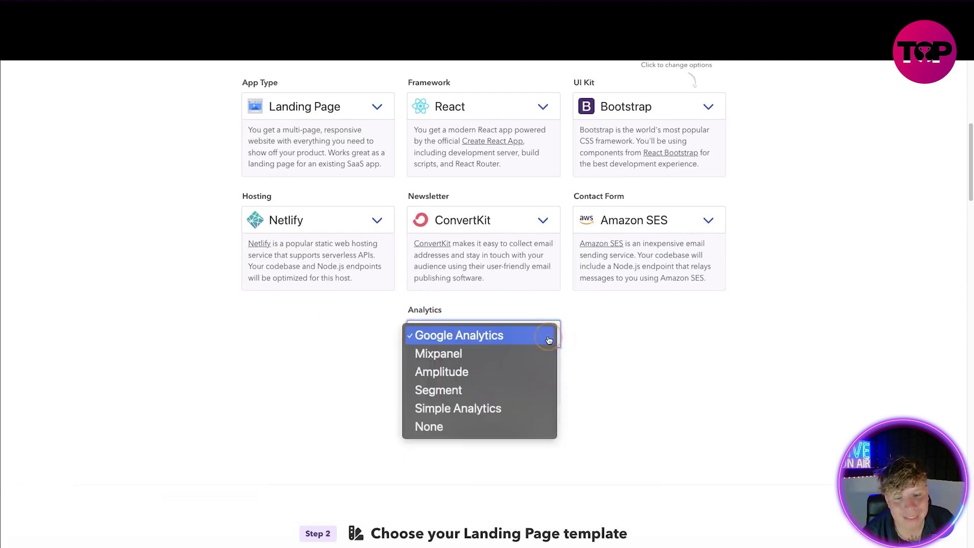
{"action": "left_click", "coordinate": [482, 391]}
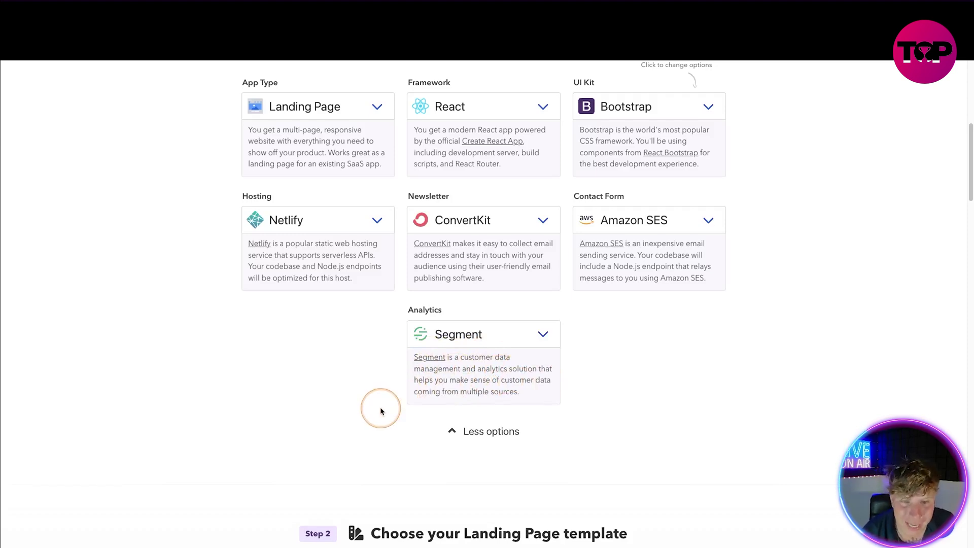
{"action": "scroll", "coordinate": [381, 412], "scroll_direction": "down", "scroll_amount": 3}
{"action": "scroll", "coordinate": [381, 412], "scroll_direction": "down", "scroll_amount": 3}
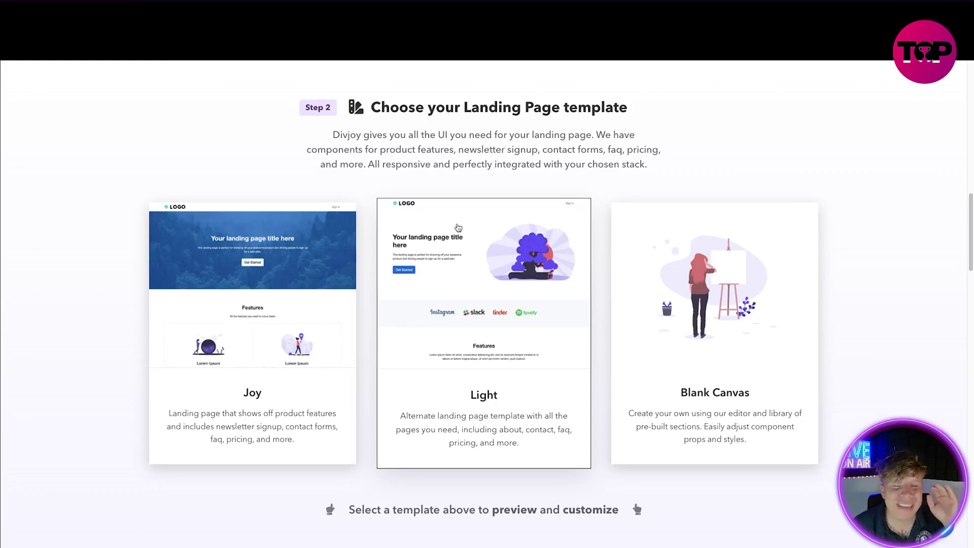
{"action": "scroll", "coordinate": [457, 228], "scroll_direction": "down", "scroll_amount": 1}
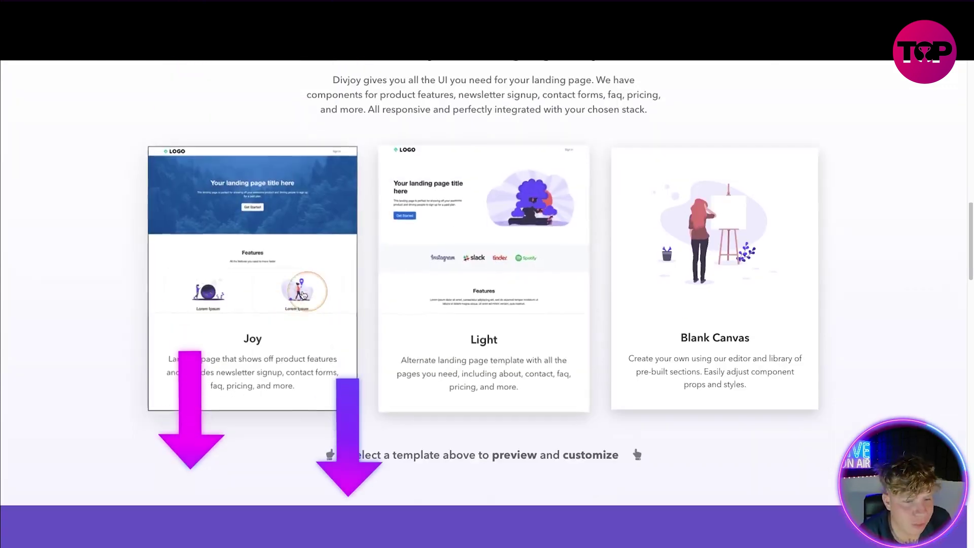
Step: Preview the Joy template in the editor and inspect the Clients Section settings
{"action": "left_click", "coordinate": [246, 340]}
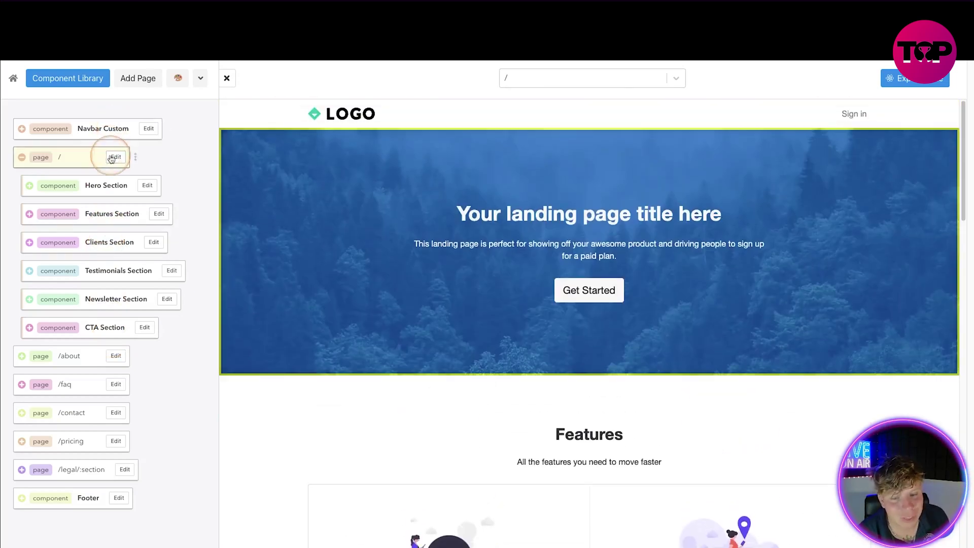
{"action": "left_click", "coordinate": [105, 237]}
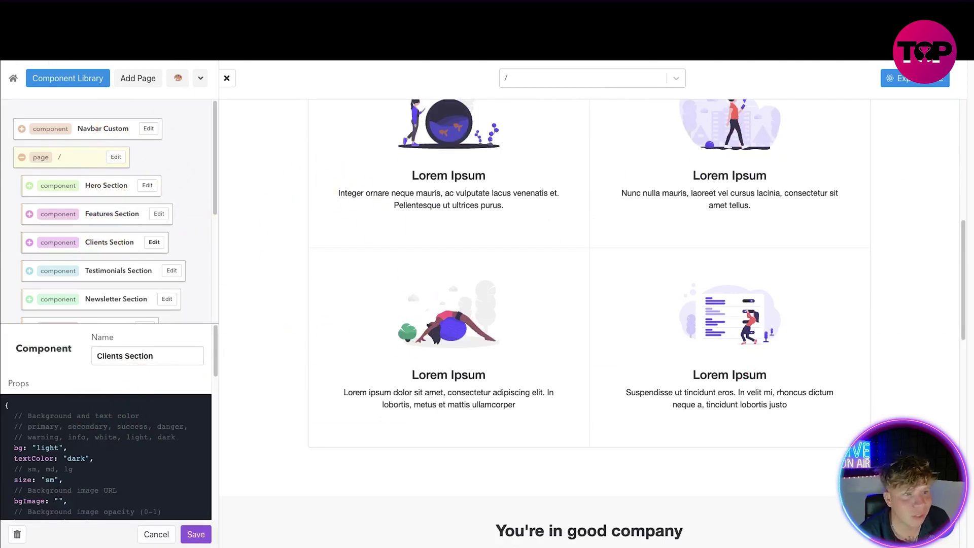
{"action": "scroll", "coordinate": [355, 277], "scroll_direction": "down", "scroll_amount": 4}
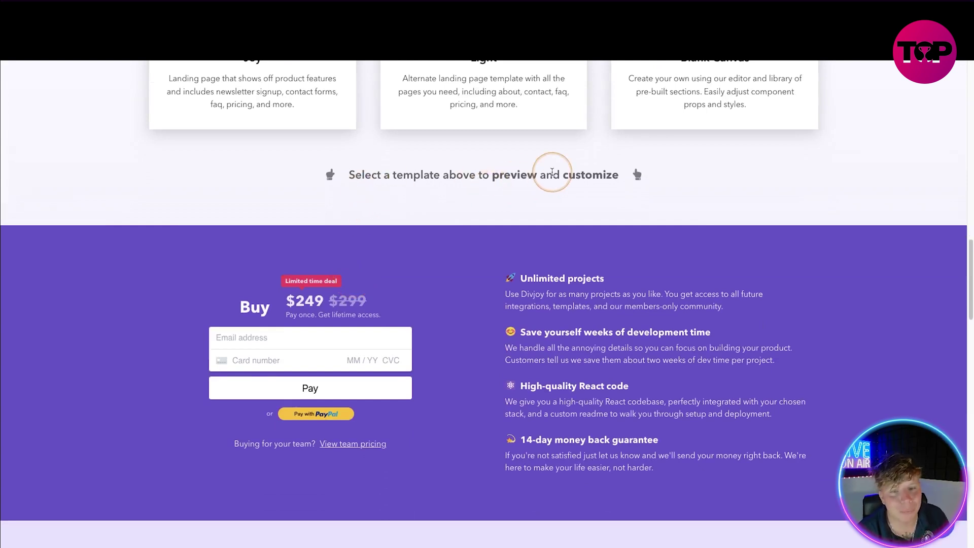
Step: Highlight the $249 limited-time lifetime price, then bring up the Divjoy 2.0 walkthrough video
{"action": "left_click_drag", "start_coordinate": [241, 306], "coordinate": [313, 292]}
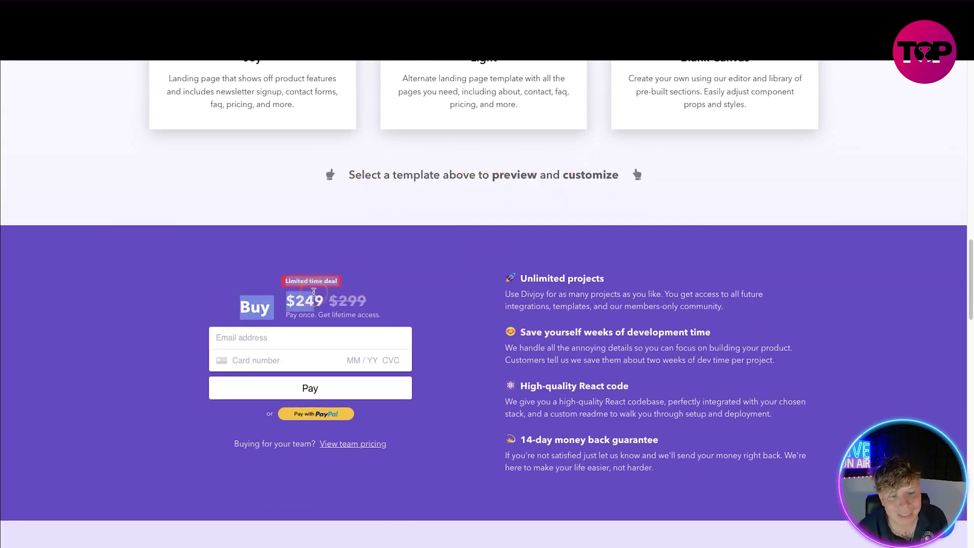
{"action": "left_click", "coordinate": [320, 294]}
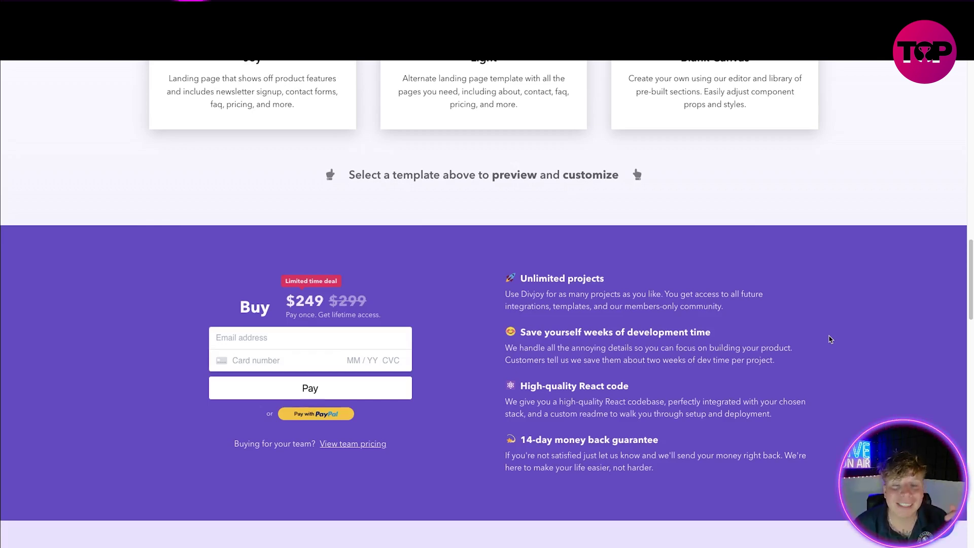
{"action": "left_click", "coordinate": [782, 446]}
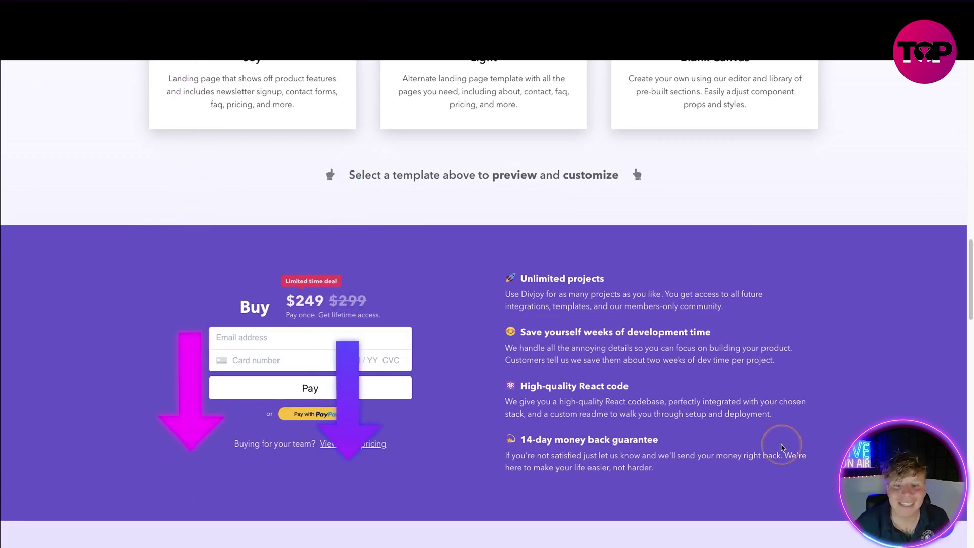
{"action": "scroll", "coordinate": [782, 446], "scroll_direction": "up", "scroll_amount": 15}
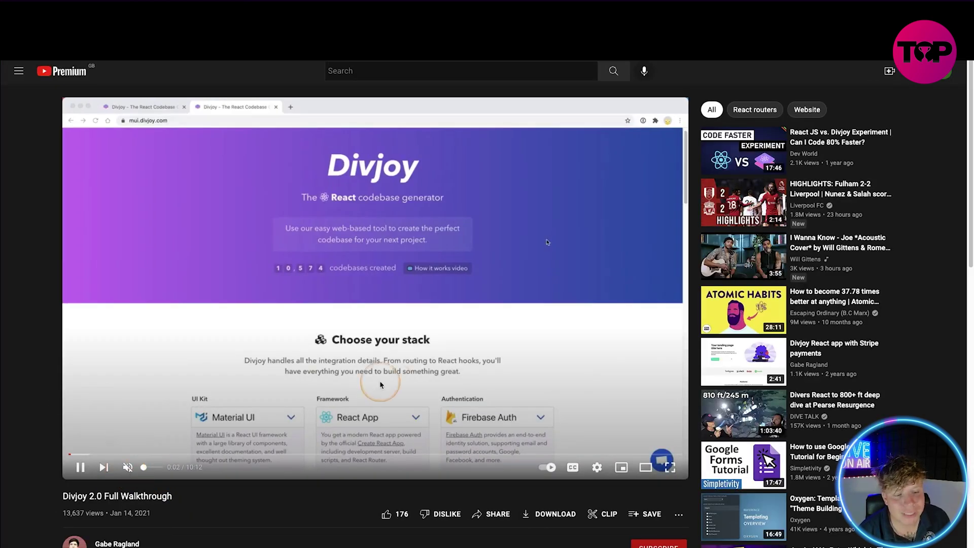
Step: Watch the walkthrough fullscreen, skip ahead to the plan change confirmation, pause, and exit fullscreen
{"action": "left_click", "coordinate": [671, 467]}
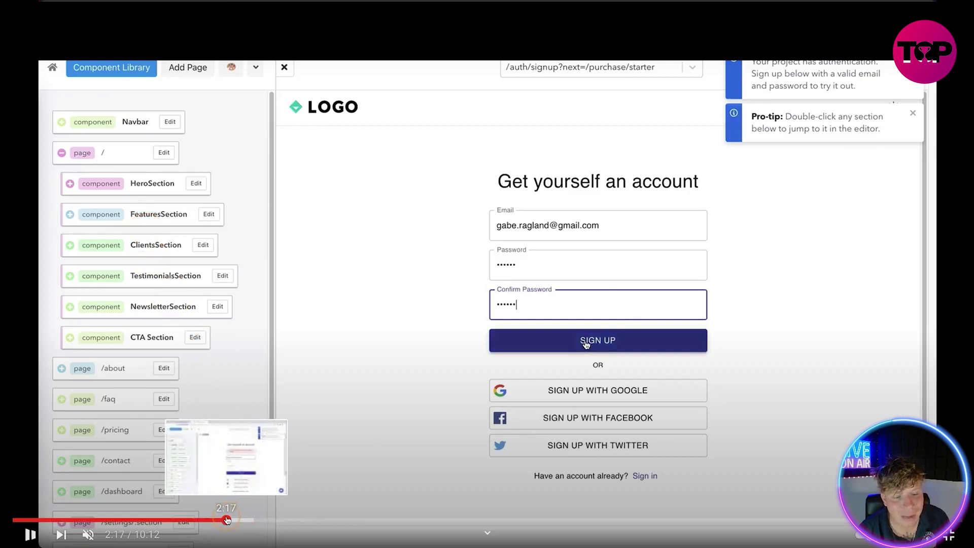
{"action": "left_click", "coordinate": [242, 521]}
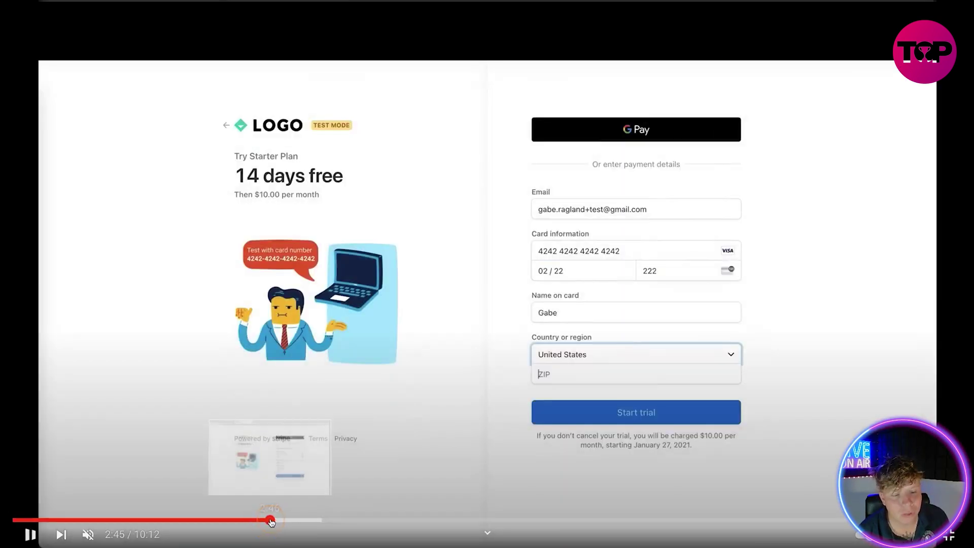
{"action": "left_click_drag", "start_coordinate": [248, 529], "coordinate": [358, 521]}
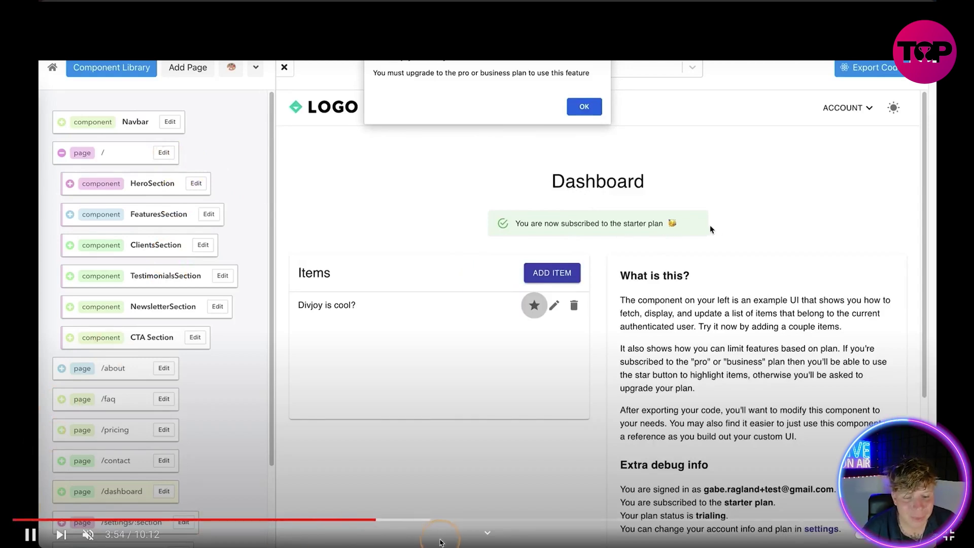
{"action": "left_click", "coordinate": [404, 521]}
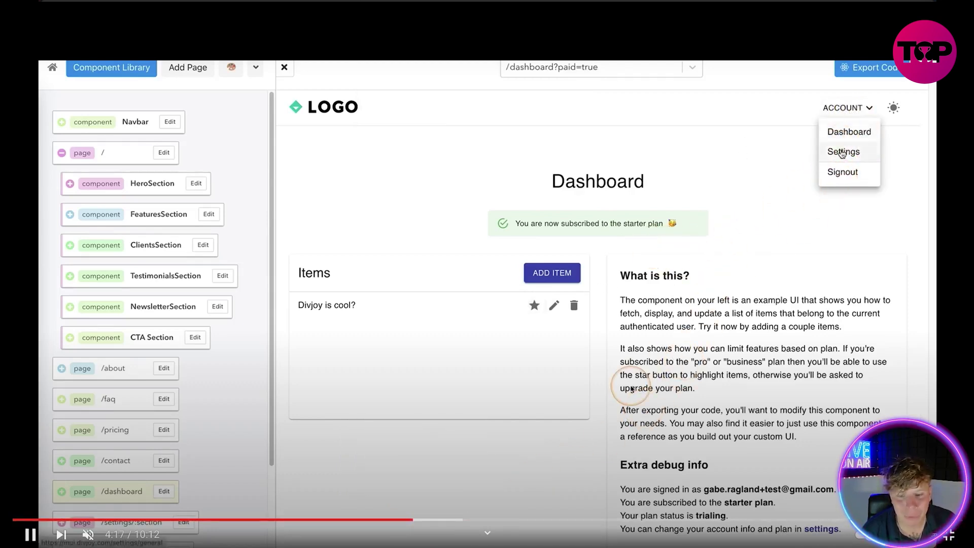
{"action": "left_click", "coordinate": [451, 520]}
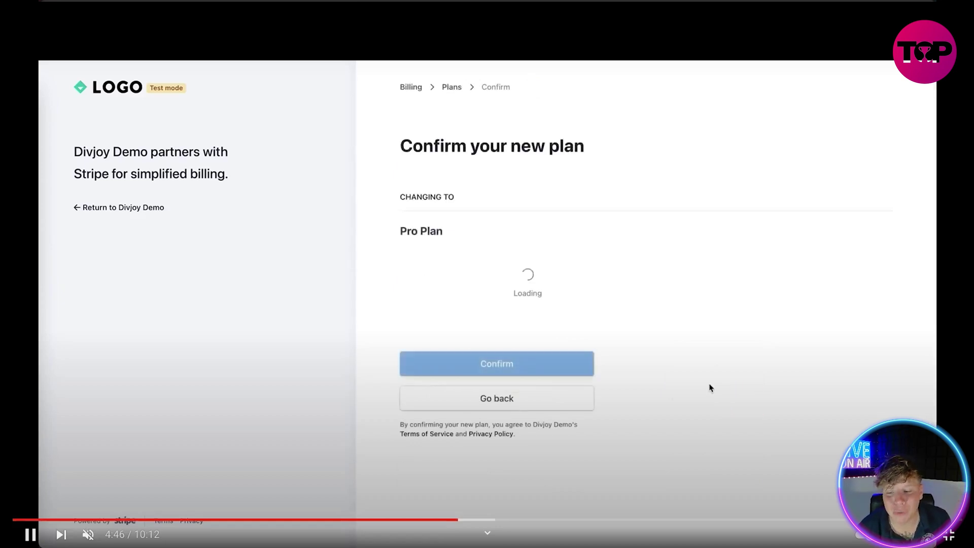
{"action": "left_click", "coordinate": [949, 540]}
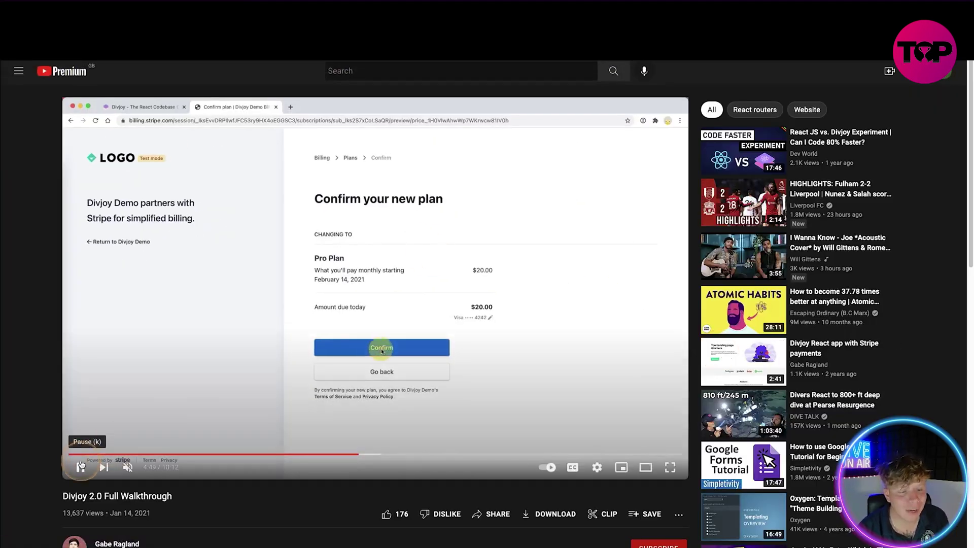
{"action": "key", "text": "space"}
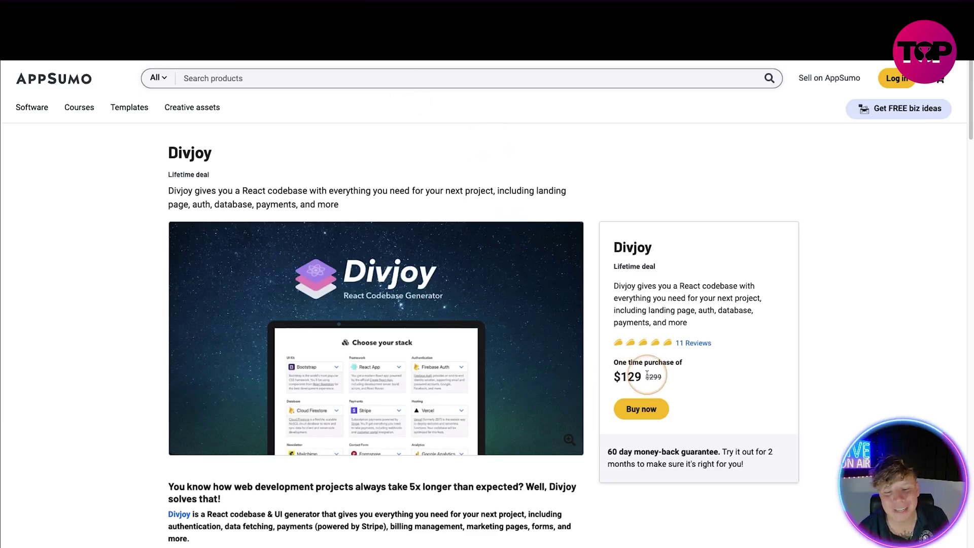
Step: Scroll past the $129 plan card to the end of the feature list, clearing stray selections
{"action": "left_click", "coordinate": [623, 376]}
{"action": "scroll", "coordinate": [494, 371], "scroll_direction": "down", "scroll_amount": 4}
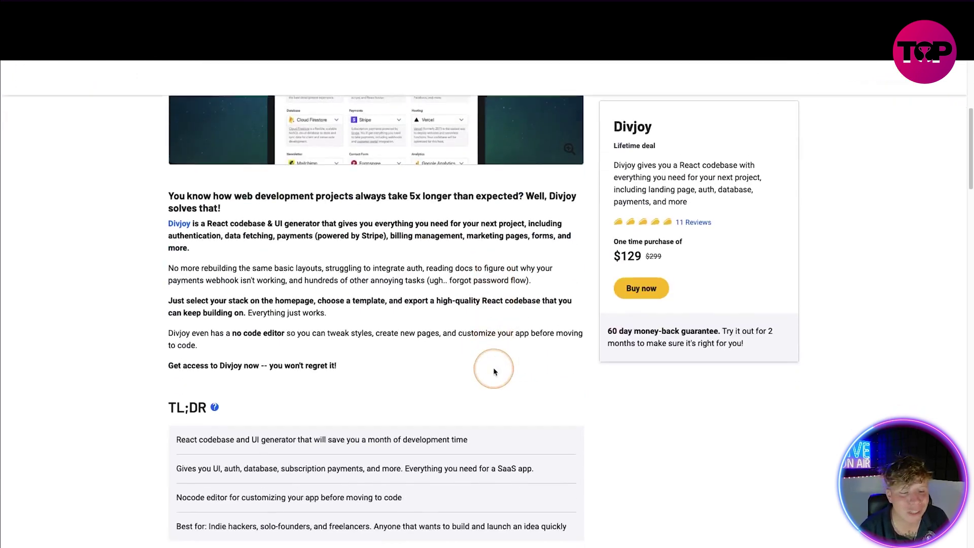
{"action": "scroll", "coordinate": [493, 371], "scroll_direction": "down", "scroll_amount": 2}
{"action": "scroll", "coordinate": [493, 370], "scroll_direction": "down", "scroll_amount": 4}
{"action": "scroll", "coordinate": [493, 371], "scroll_direction": "down", "scroll_amount": 3}
{"action": "scroll", "coordinate": [494, 371], "scroll_direction": "down", "scroll_amount": 1}
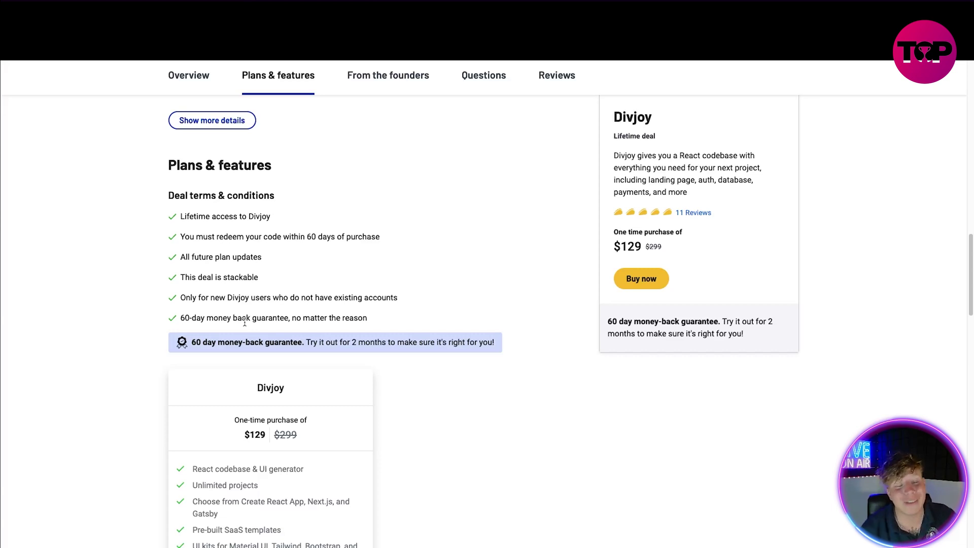
{"action": "scroll", "coordinate": [244, 323], "scroll_direction": "down", "scroll_amount": 2}
{"action": "scroll", "coordinate": [244, 323], "scroll_direction": "down", "scroll_amount": 1}
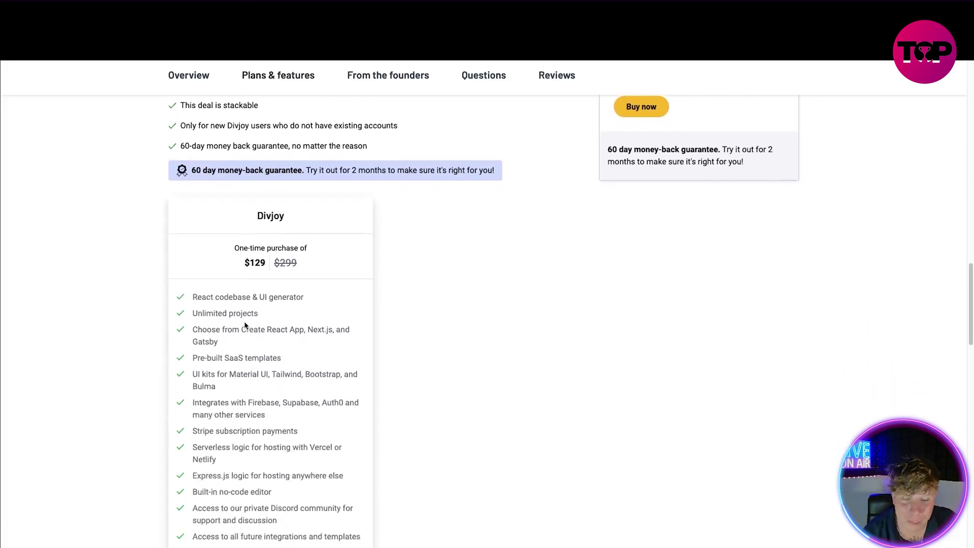
{"action": "scroll", "coordinate": [245, 326], "scroll_direction": "down", "scroll_amount": 2}
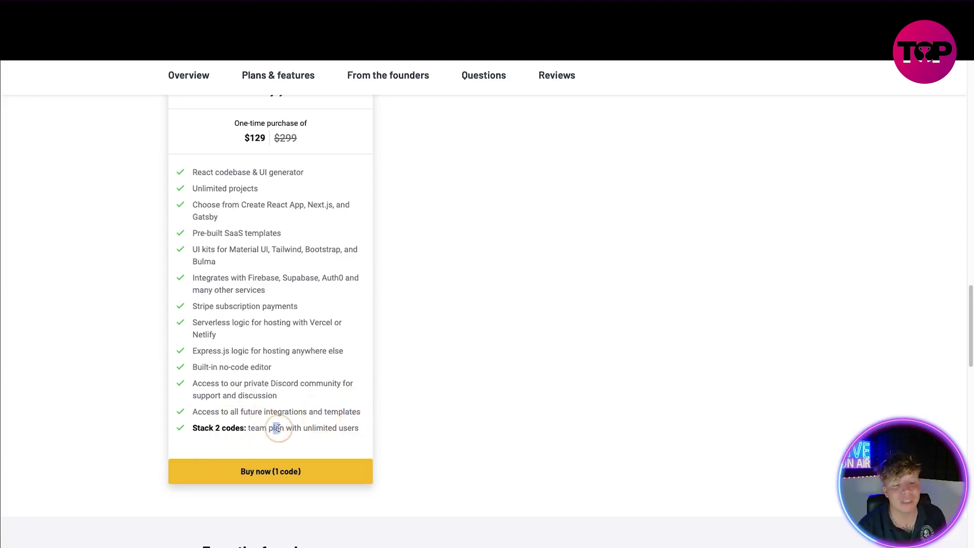
{"action": "left_click", "coordinate": [307, 428]}
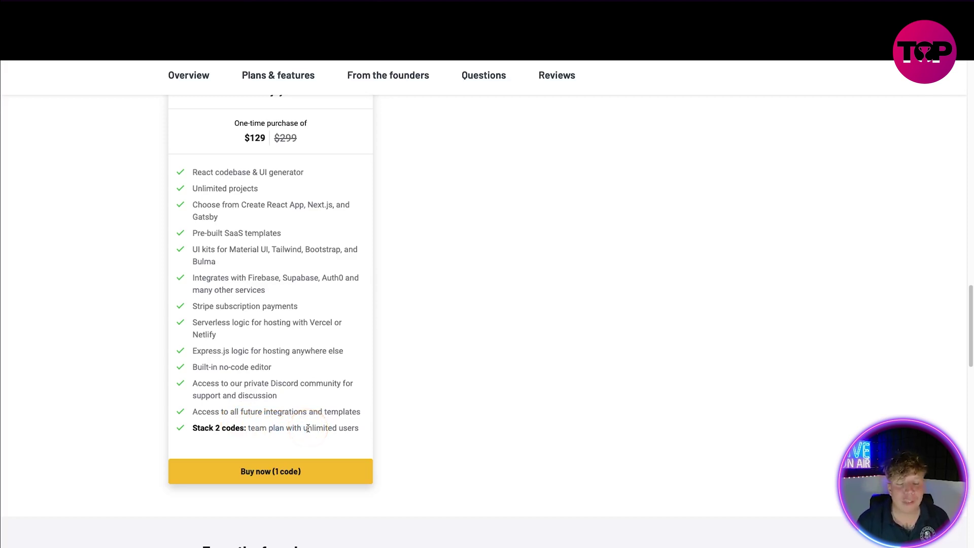
{"action": "scroll", "coordinate": [337, 317], "scroll_direction": "up", "scroll_amount": 1}
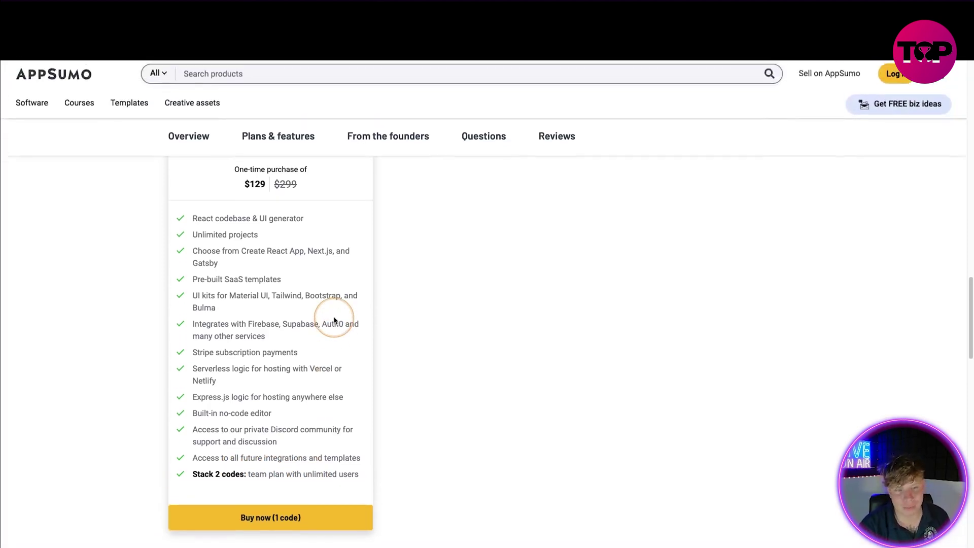
{"action": "left_click_drag", "start_coordinate": [209, 182], "coordinate": [259, 185]}
Step: Compare the AppSumo deal against Divjoy's own $249 lifetime price, highlighted on its site
{"action": "left_click", "coordinate": [260, 185]}
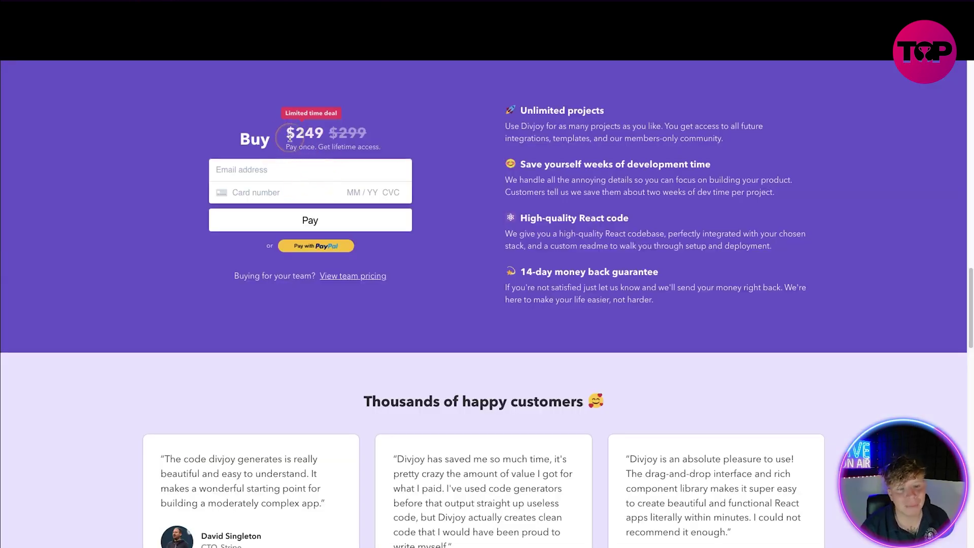
{"action": "left_click_drag", "start_coordinate": [290, 137], "coordinate": [312, 135]}
{"action": "left_click", "coordinate": [320, 134]}
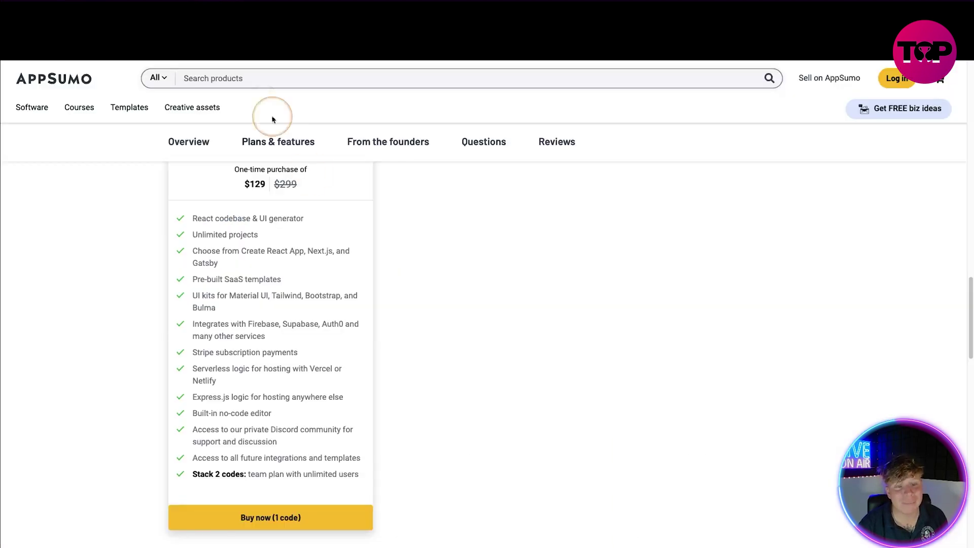
{"action": "scroll", "coordinate": [314, 230], "scroll_direction": "up", "scroll_amount": 1}
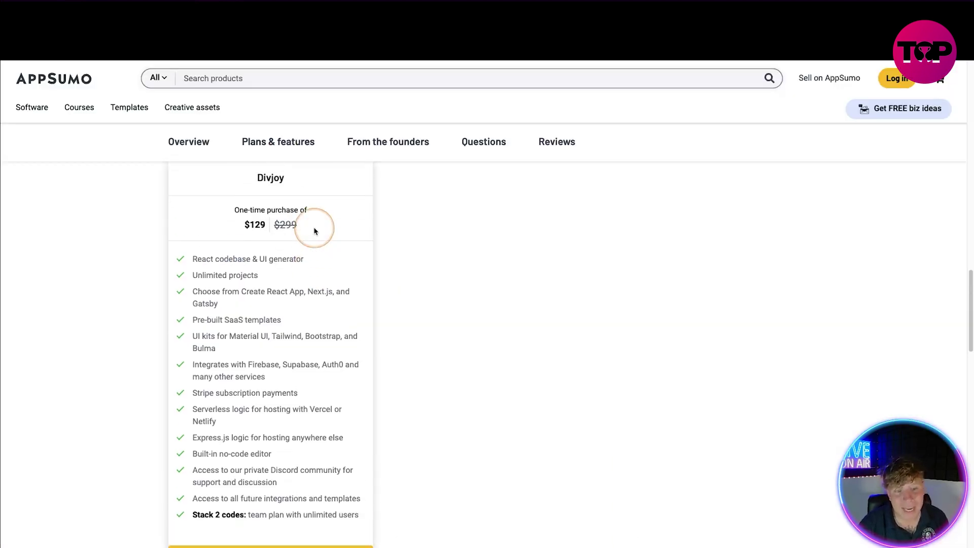
{"action": "scroll", "coordinate": [242, 365], "scroll_direction": "down", "scroll_amount": 2}
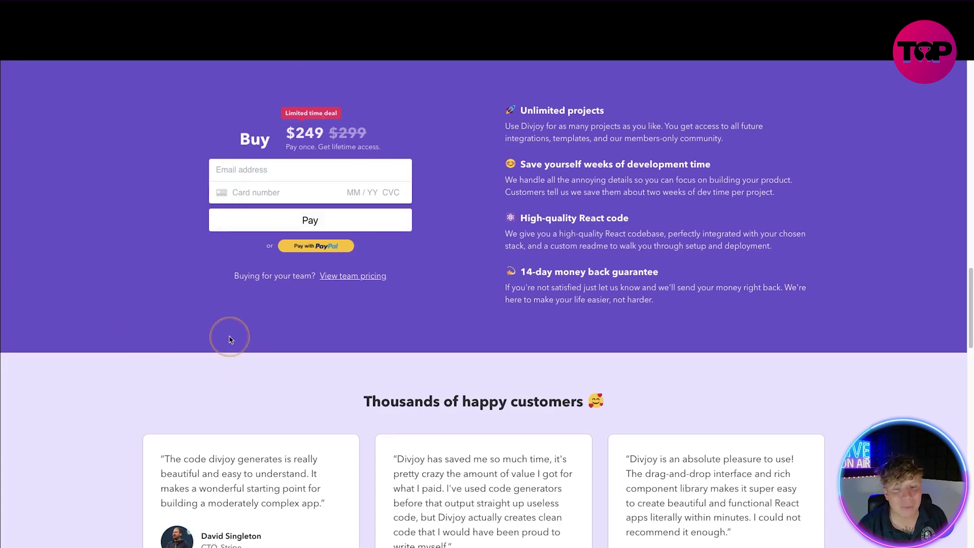
{"action": "scroll", "coordinate": [229, 336], "scroll_direction": "up", "scroll_amount": 10}
{"action": "scroll", "coordinate": [229, 336], "scroll_direction": "up", "scroll_amount": 10}
{"action": "scroll", "coordinate": [229, 335], "scroll_direction": "up", "scroll_amount": 5}
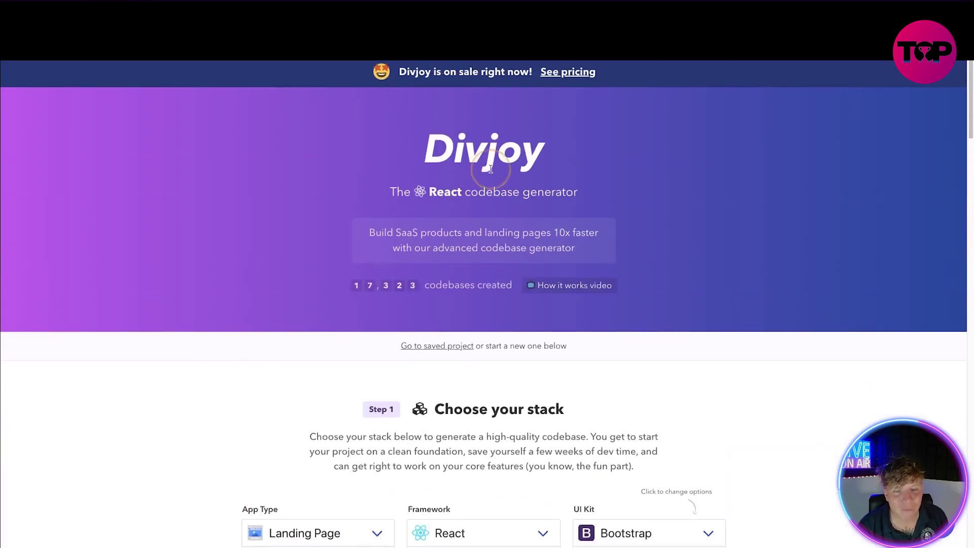
{"action": "scroll", "coordinate": [409, 447], "scroll_direction": "down", "scroll_amount": 5}
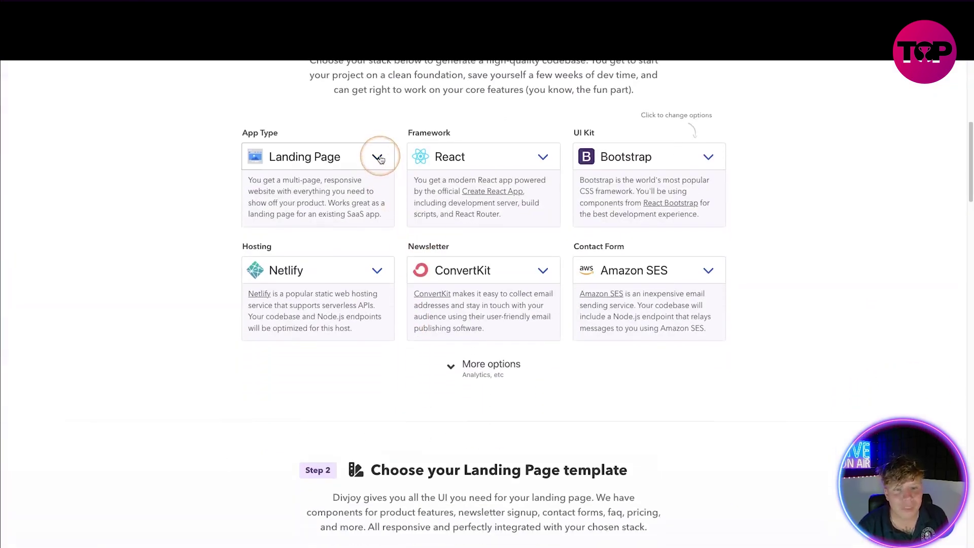
Step: Recheck the App Type, Hosting and Newsletter dropdowns, confirming Landing Page and ConvertKit
{"action": "left_click", "coordinate": [377, 157]}
{"action": "left_click", "coordinate": [378, 275]}
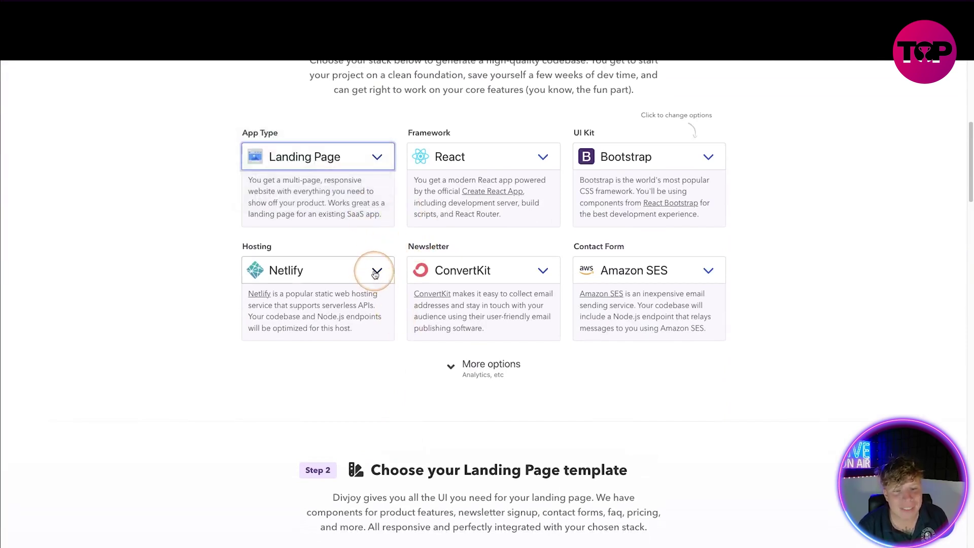
{"action": "left_click", "coordinate": [378, 274]}
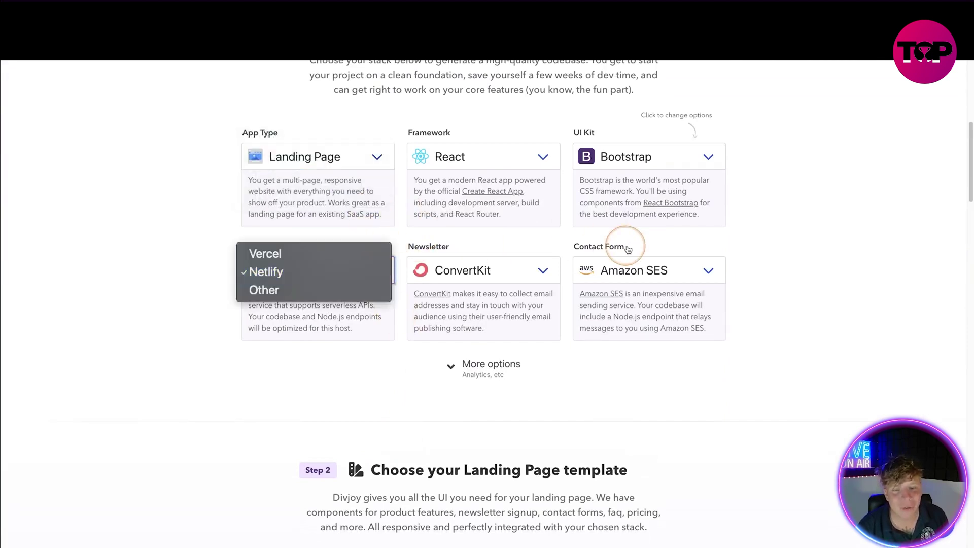
{"action": "left_click", "coordinate": [542, 272]}
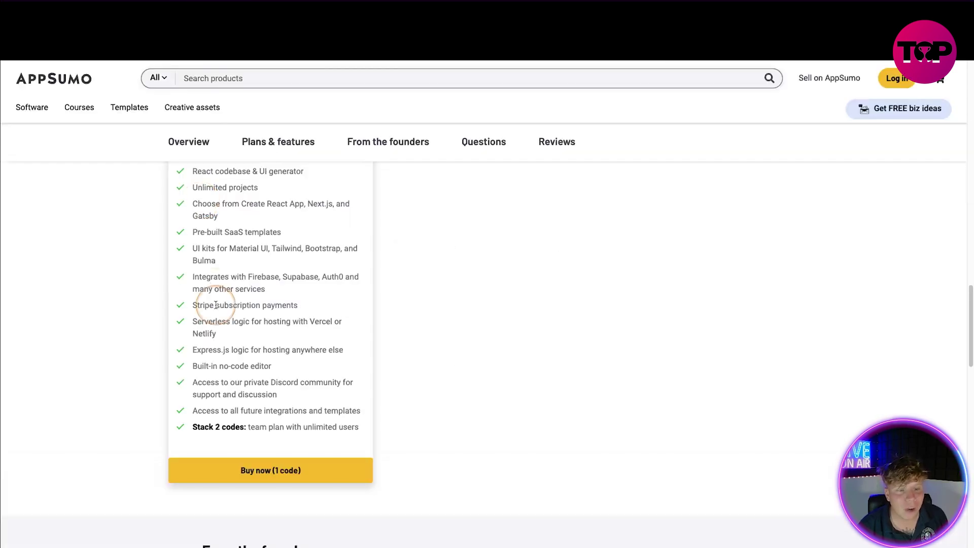
{"action": "scroll", "coordinate": [267, 302], "scroll_direction": "up", "scroll_amount": 3}
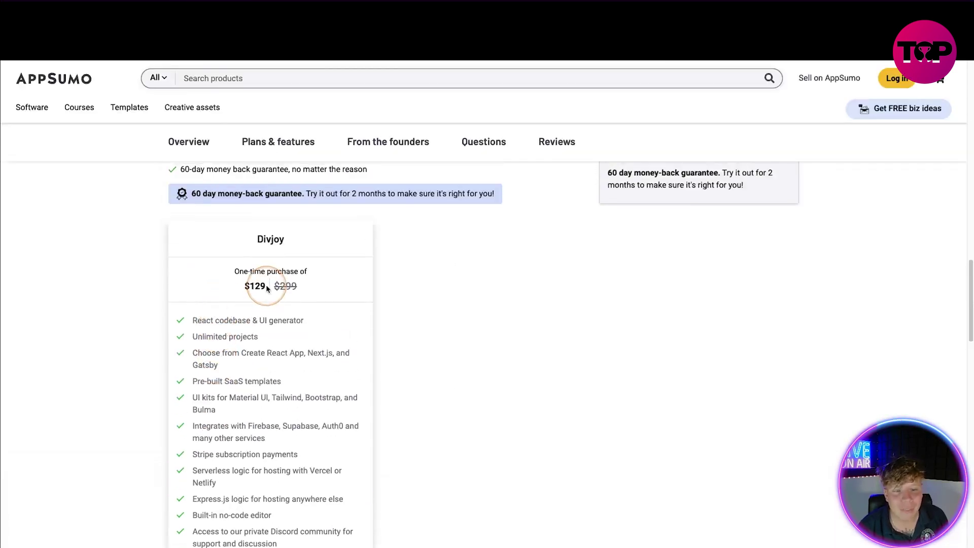